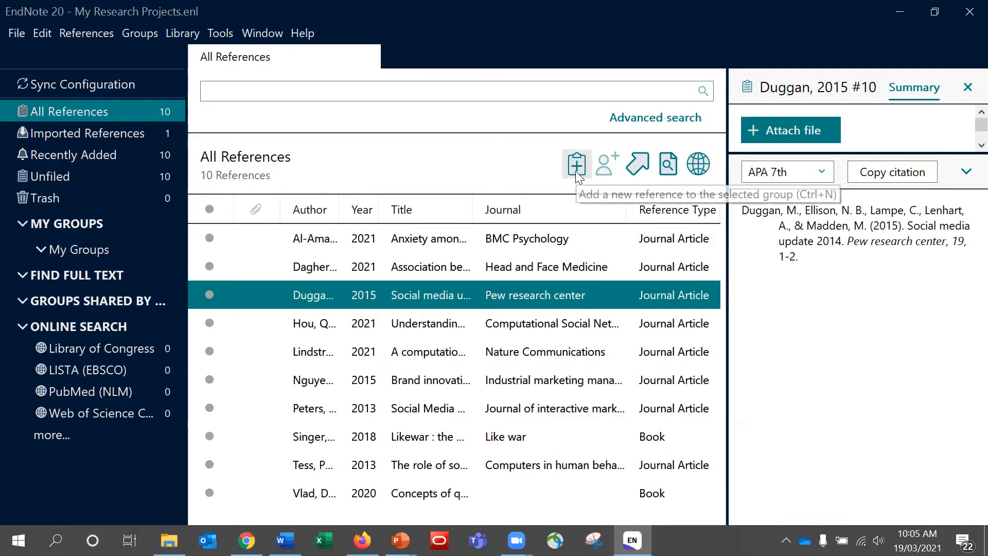
- Create a new reference in the library and set its reference type to Journal Article
{"action": "left_click", "coordinate": [102, 32]}
{"action": "left_click", "coordinate": [105, 45]}
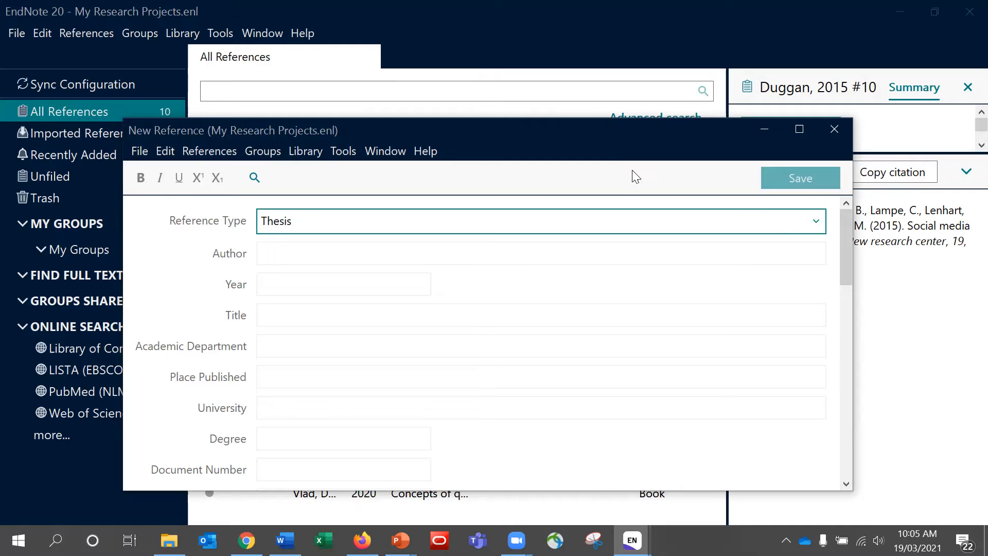
{"action": "left_click", "coordinate": [813, 232]}
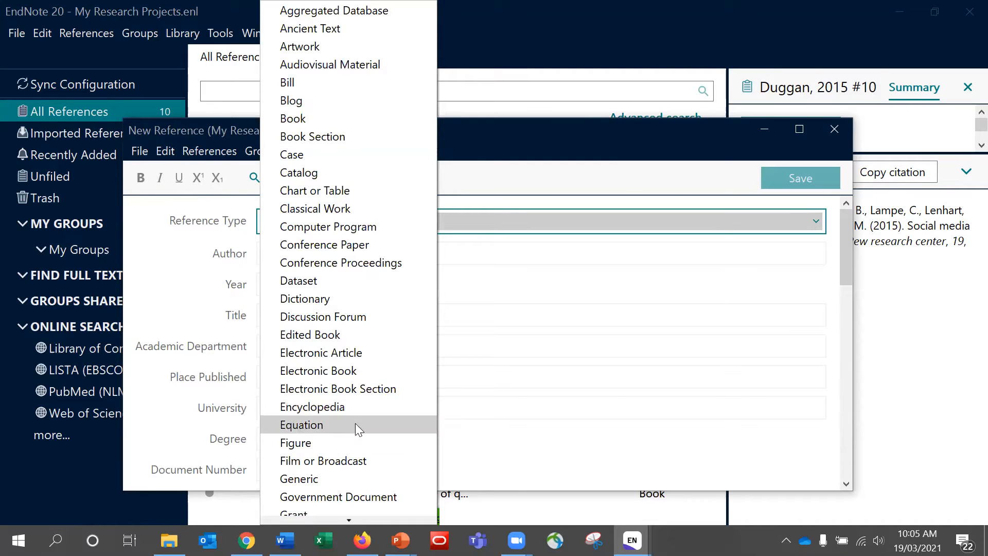
{"action": "scroll", "coordinate": [302, 499], "scroll_direction": "down", "scroll_amount": 1}
{"action": "scroll", "coordinate": [308, 489], "scroll_direction": "down", "scroll_amount": 1}
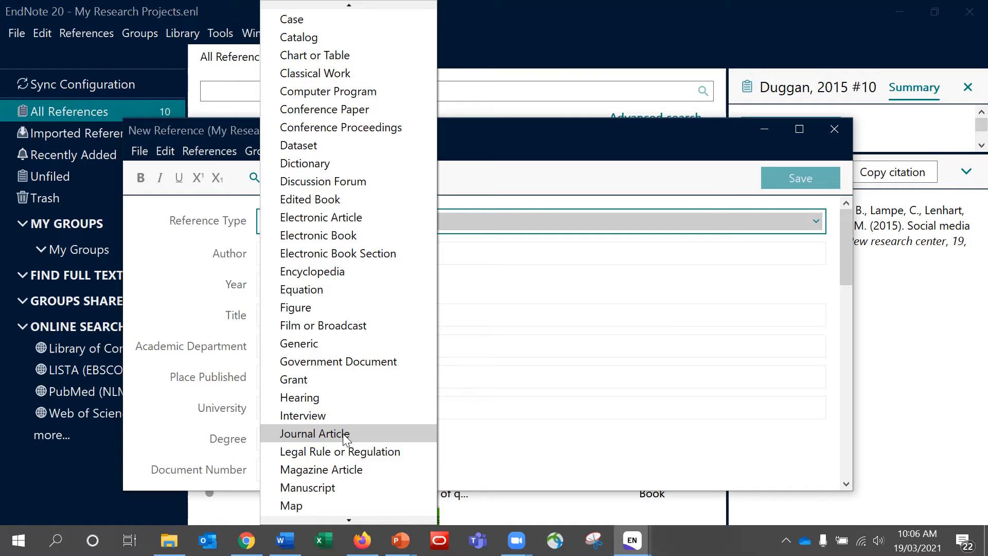
{"action": "left_click", "coordinate": [314, 433]}
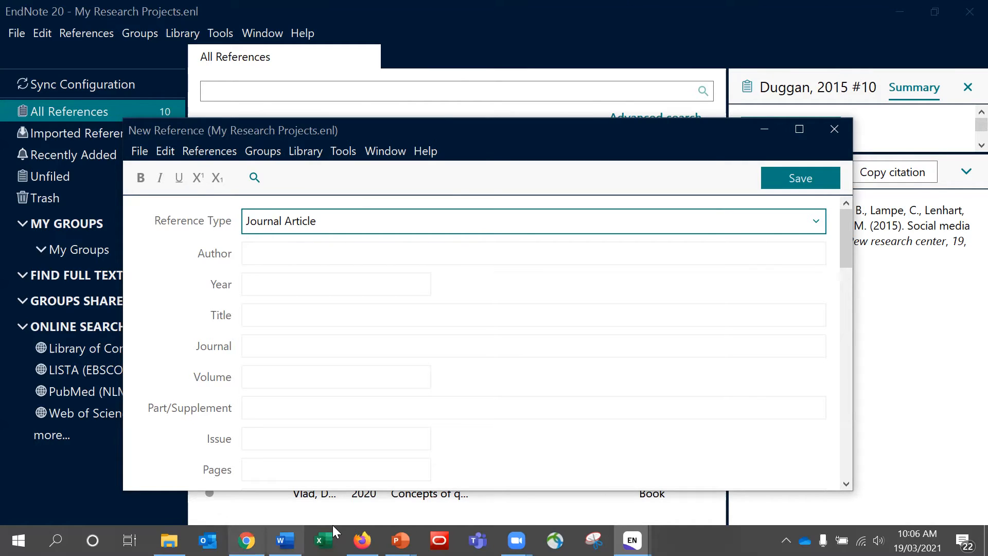
- Enter the two individual authors' full names, surname first, and the corporate author "The University of Queensland," with a trailing comma, one per line
{"action": "mouse_move", "coordinate": [844, 262]}
{"action": "left_mouse_down"}
{"action": "mouse_move", "coordinate": [831, 430]}
{"action": "mouse_move", "coordinate": [839, 375]}
{"action": "mouse_move", "coordinate": [829, 256]}
{"action": "left_mouse_up"}
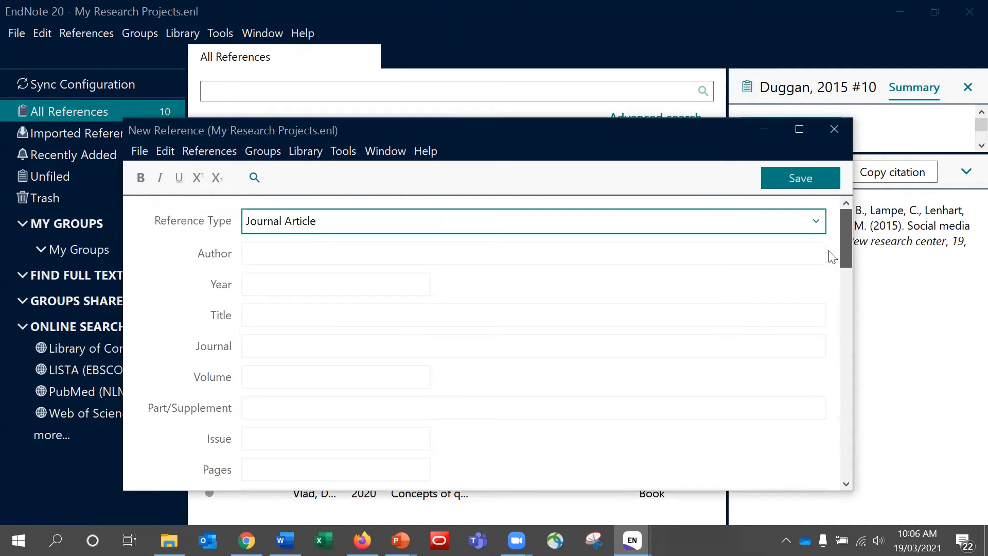
{"action": "left_click", "coordinate": [580, 253]}
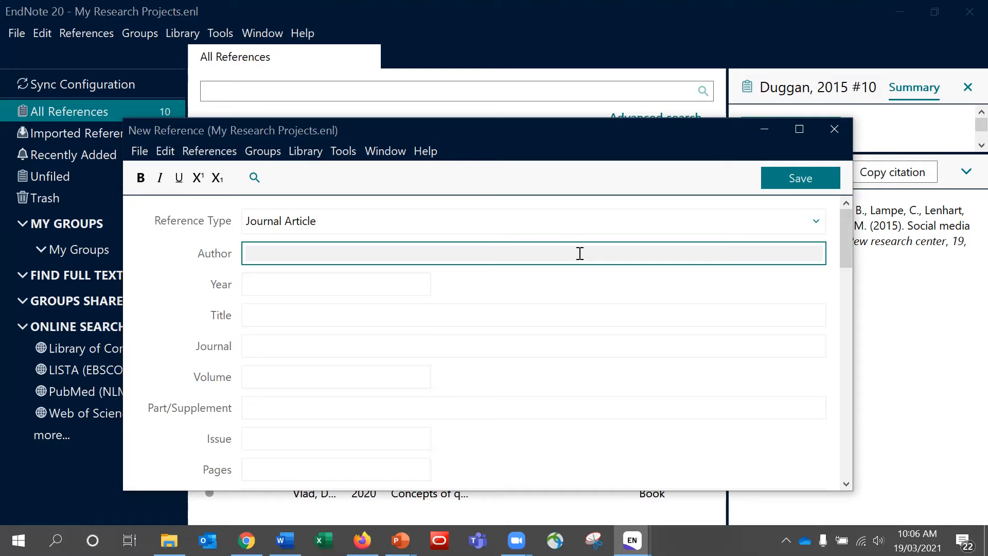
{"action": "type", "text": "Harris, John"}
{"action": "type", "text": "R."}
{"action": "key", "text": "Return"}
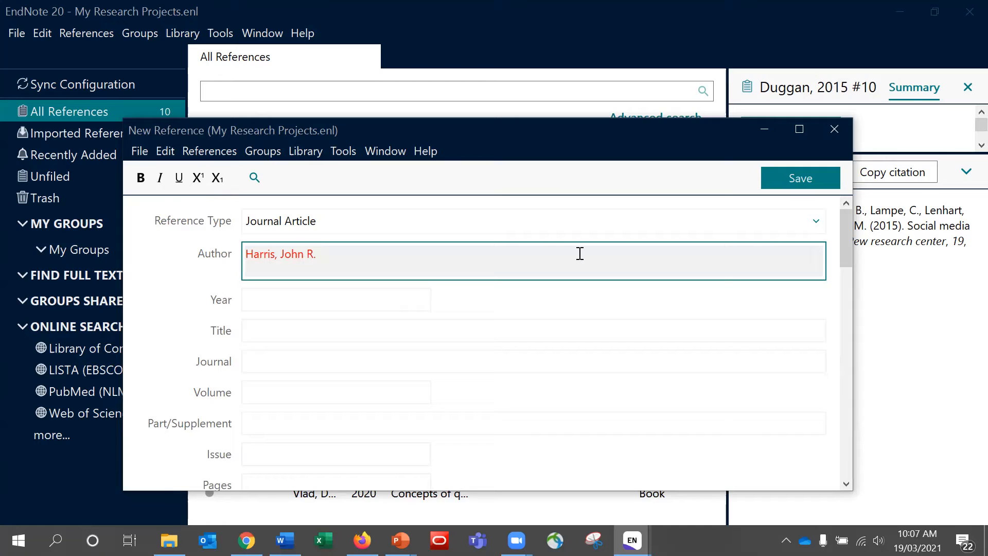
{"action": "type", "text": "Young, Isabel"}
{"action": "key", "text": "Return"}
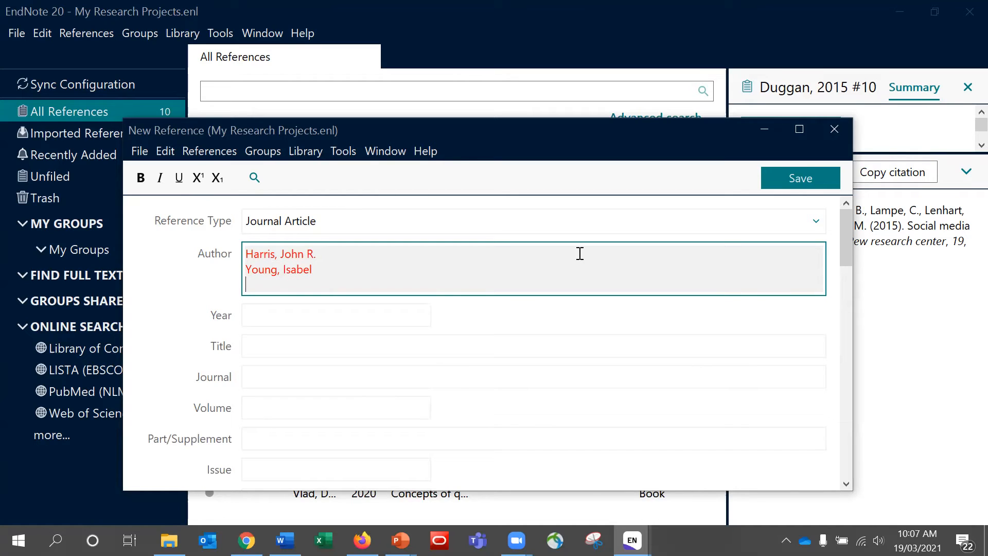
{"action": "type", "text": "The University of Queensland,"}
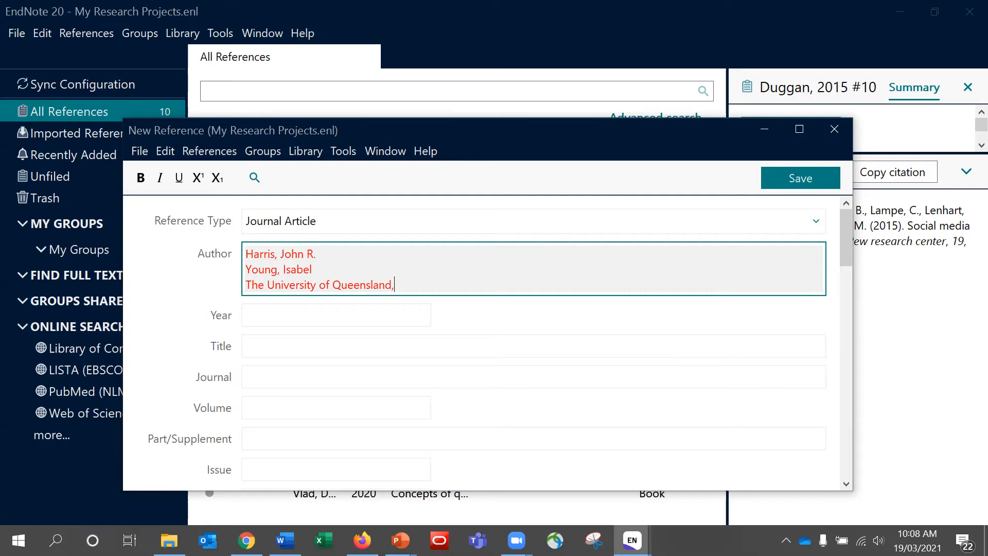
- Fill in the reference's year as 2021, title as "Using EndNote" and journal as "Referencing"
{"action": "left_click", "coordinate": [288, 313]}
{"action": "type", "text": "200"}
{"action": "type", "text": "21"}
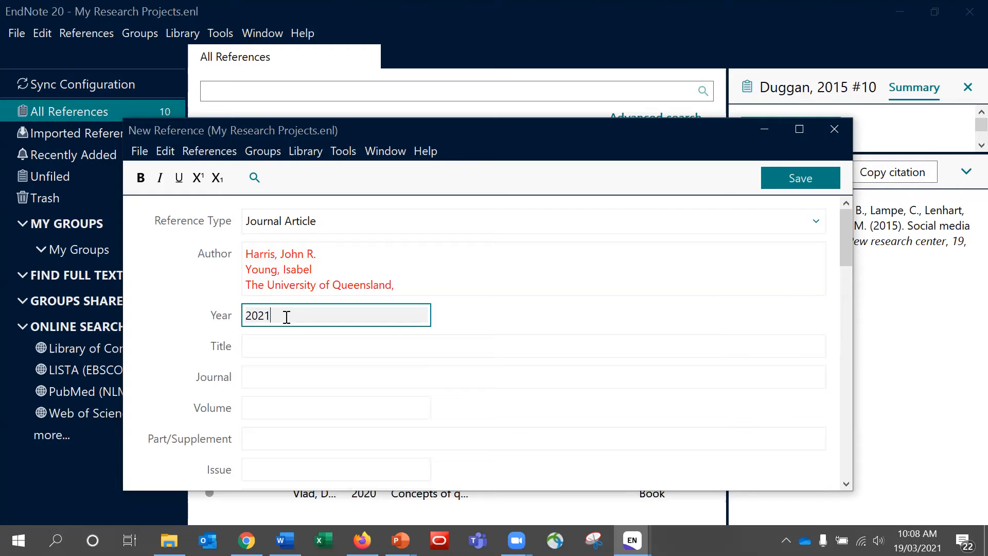
{"action": "left_click", "coordinate": [260, 348]}
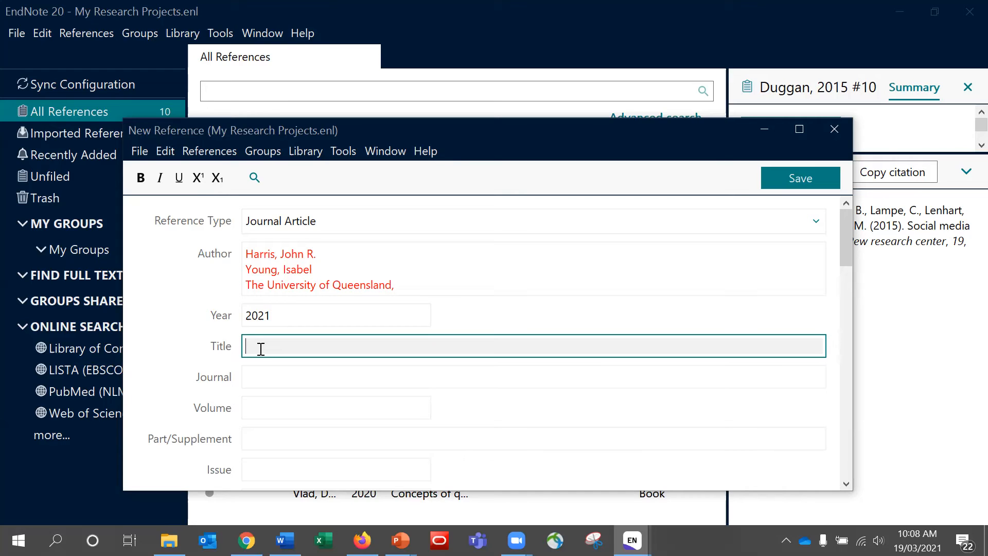
{"action": "type", "text": "Using EndNote"}
{"action": "left_click", "coordinate": [250, 379]}
{"action": "type", "text": "fere"}
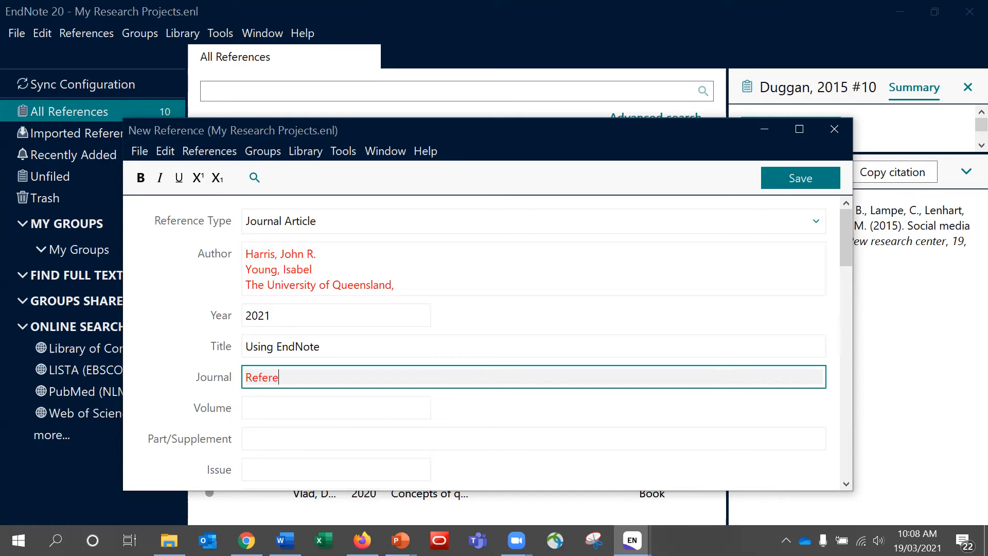
{"action": "type", "text": "ncing"}
- Set the article's volume to 23, issue to 4 and pages to 23-36
{"action": "left_click_drag", "start_coordinate": [844, 249], "coordinate": [842, 272]}
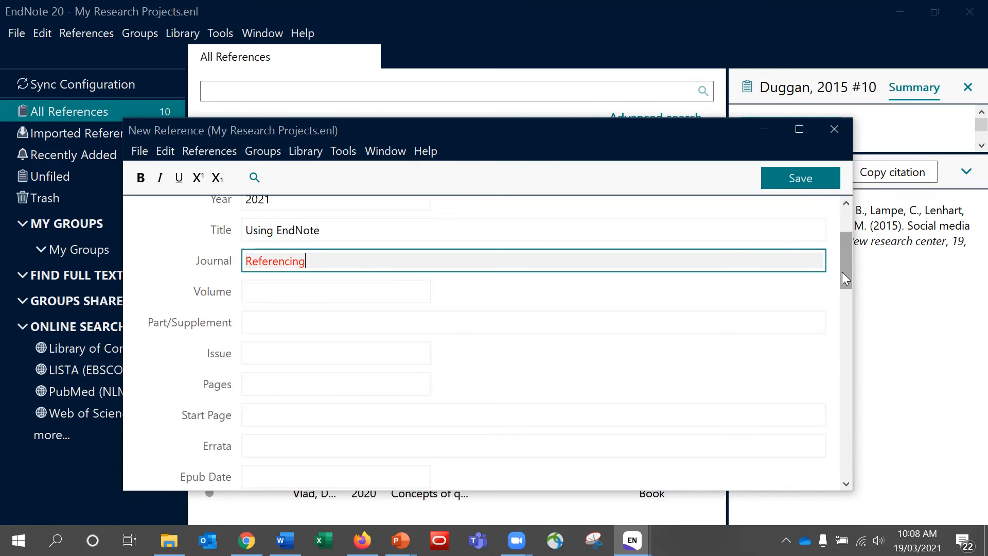
{"action": "left_click", "coordinate": [401, 291]}
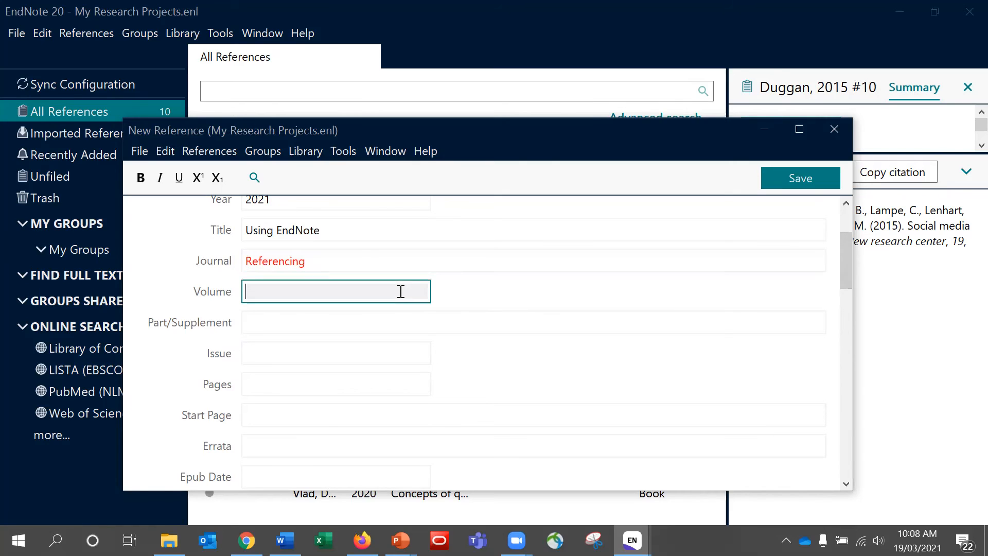
{"action": "type", "text": "23"}
{"action": "left_click", "coordinate": [376, 350]}
{"action": "type", "text": "4"}
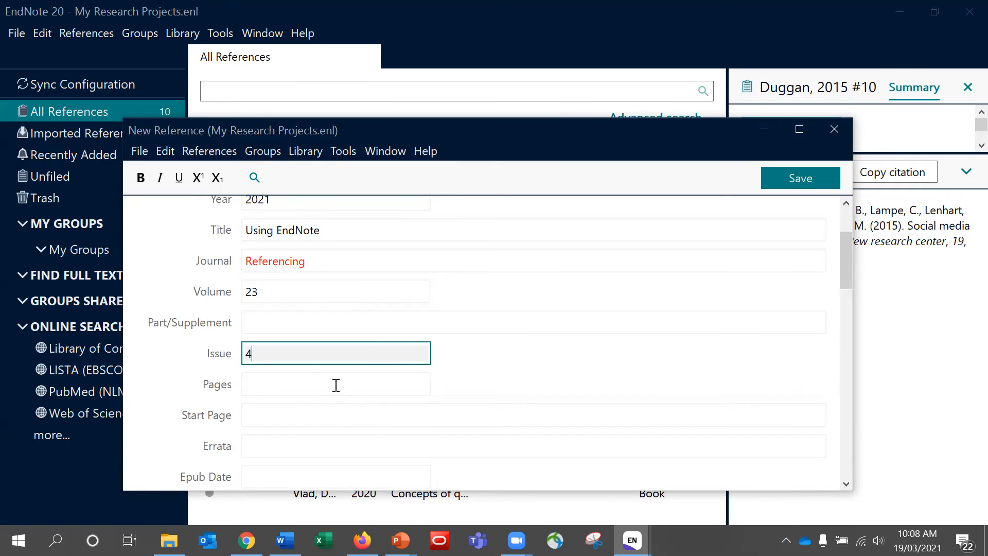
{"action": "left_click", "coordinate": [336, 385]}
{"action": "type", "text": "23-36"}
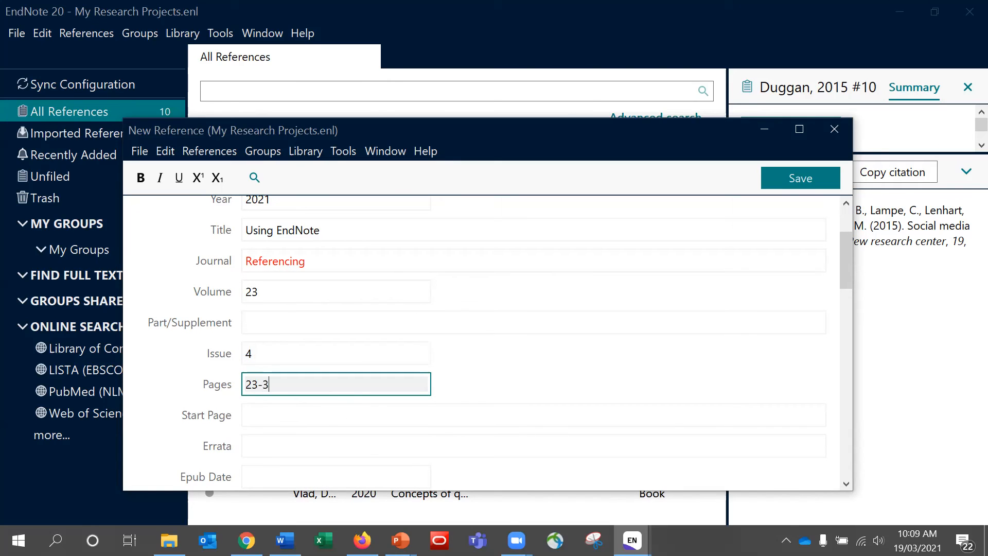
{"action": "left_click_drag", "start_coordinate": [842, 282], "coordinate": [847, 414]}
{"action": "left_click", "coordinate": [322, 317]}
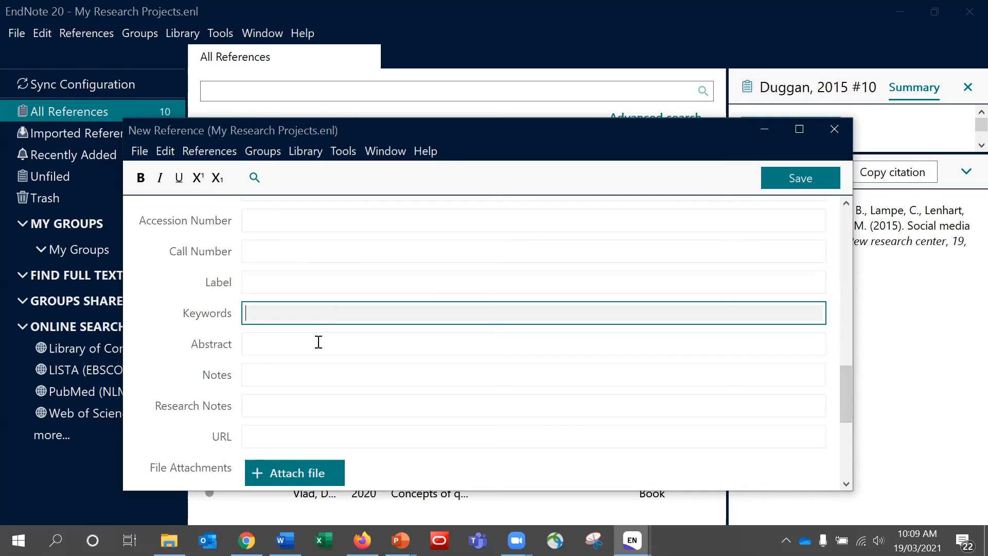
{"action": "left_click", "coordinate": [319, 343]}
{"action": "left_click", "coordinate": [318, 373]}
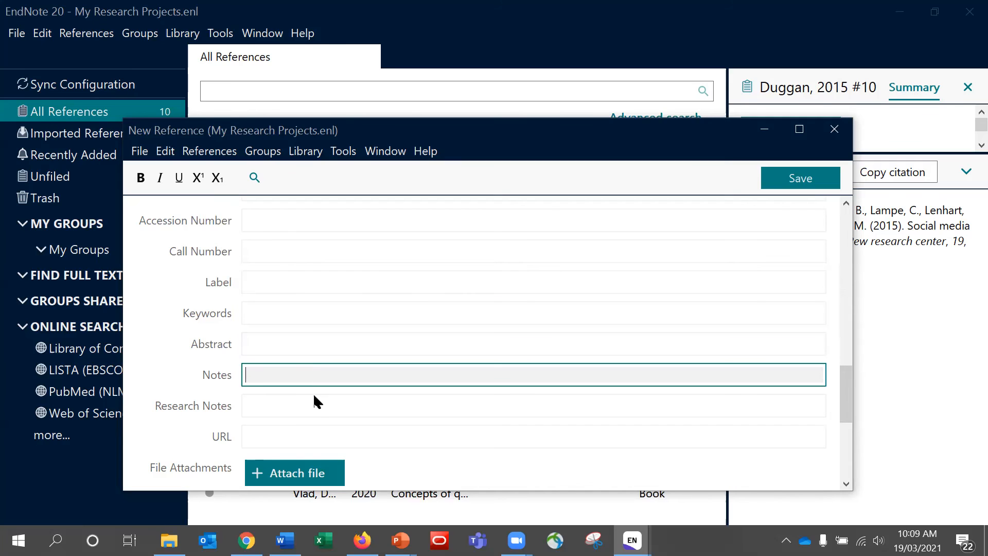
{"action": "left_click", "coordinate": [317, 412]}
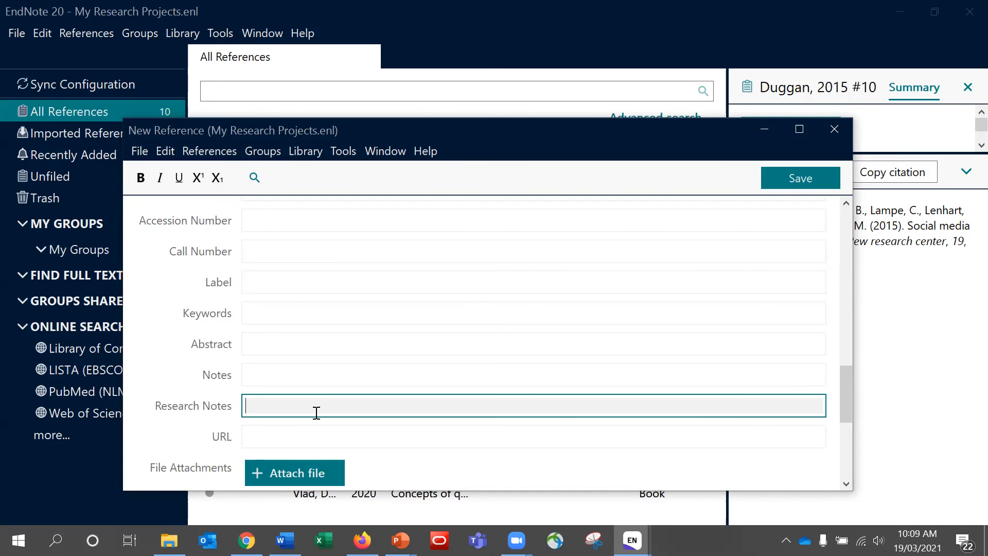
- Save the new journal article reference and close its window
{"action": "left_click_drag", "start_coordinate": [840, 389], "coordinate": [842, 234]}
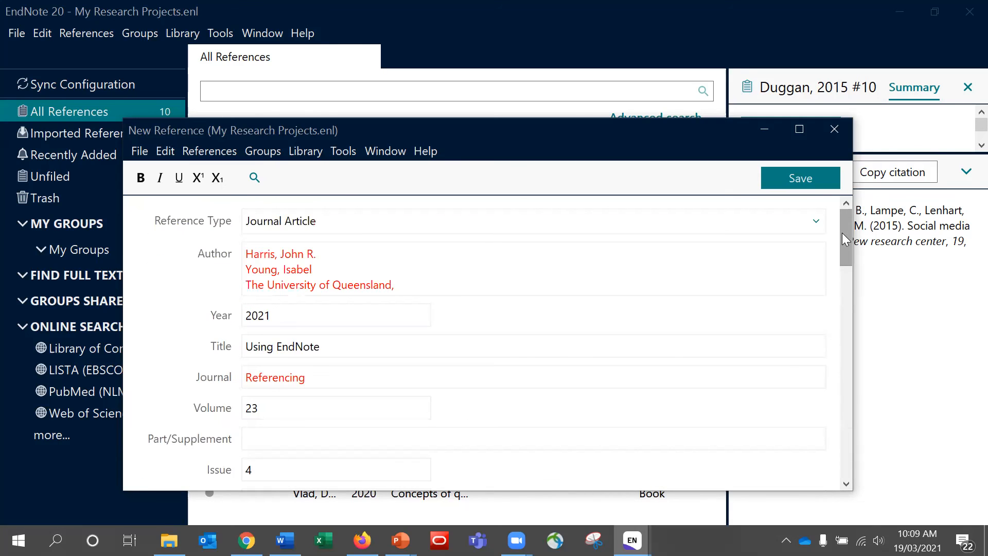
{"action": "left_click", "coordinate": [797, 183]}
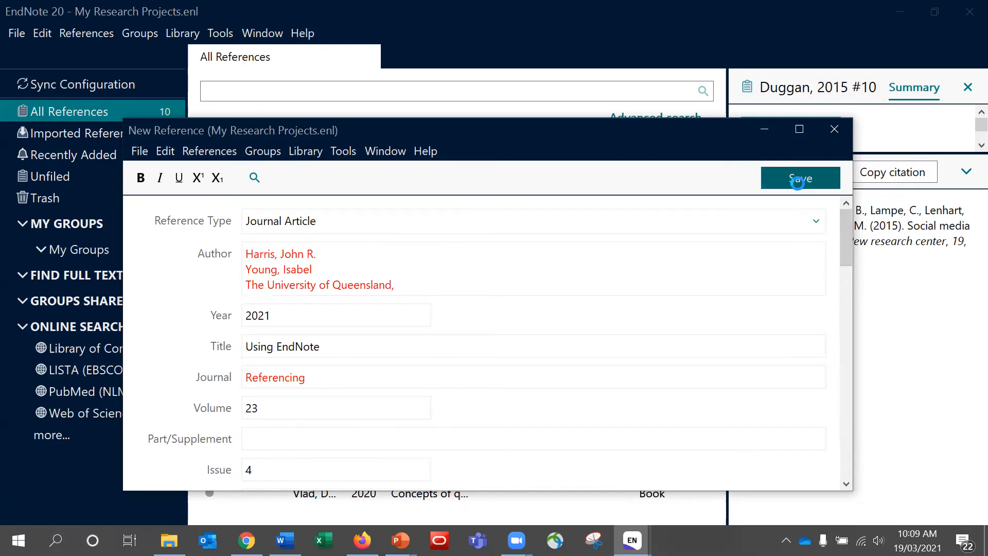
{"action": "left_click", "coordinate": [834, 129]}
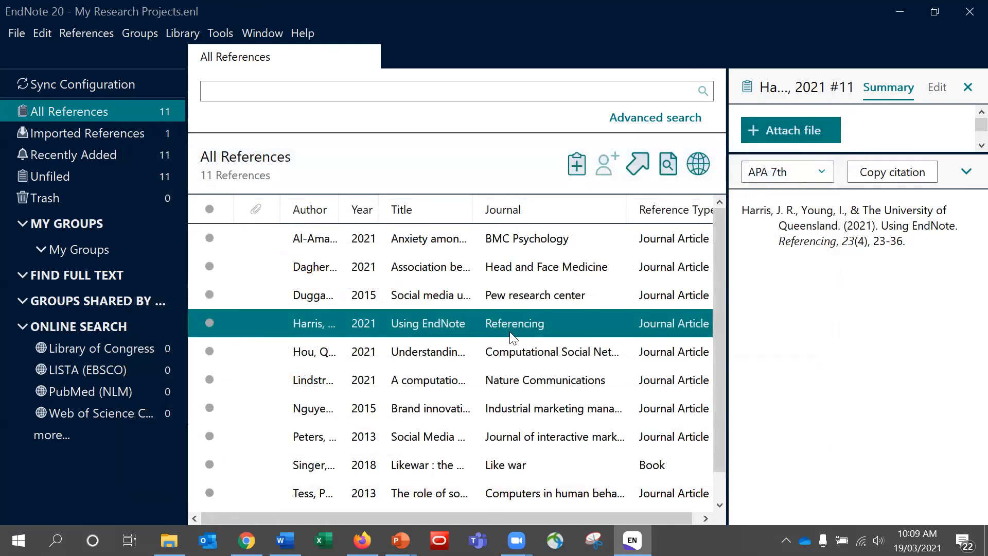